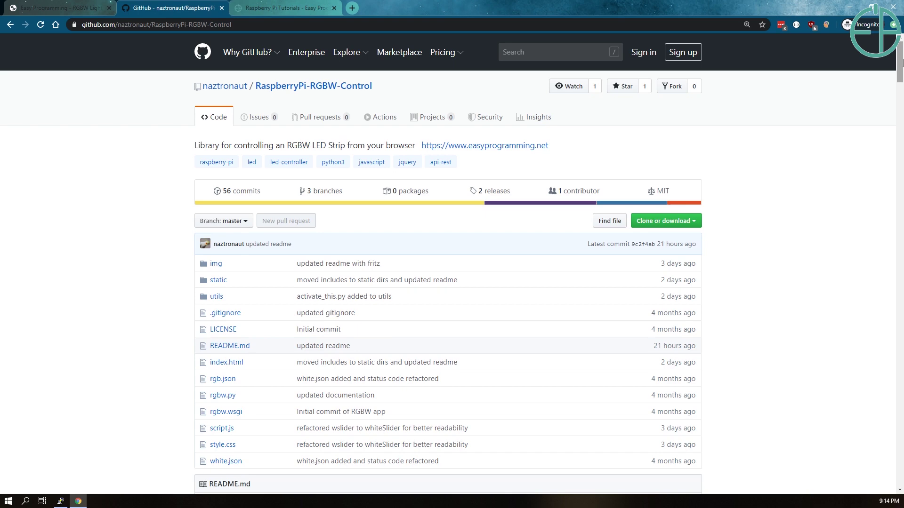
Scroll the README to Prerequisites and the Installation GPIO pin table, briefly selecting the pigpiod link text.
{"action": "left_click_drag", "start_coordinate": [902, 60], "coordinate": [902, 112]}
{"action": "scroll", "coordinate": [568, 185], "scroll_direction": "down", "scroll_amount": 4}
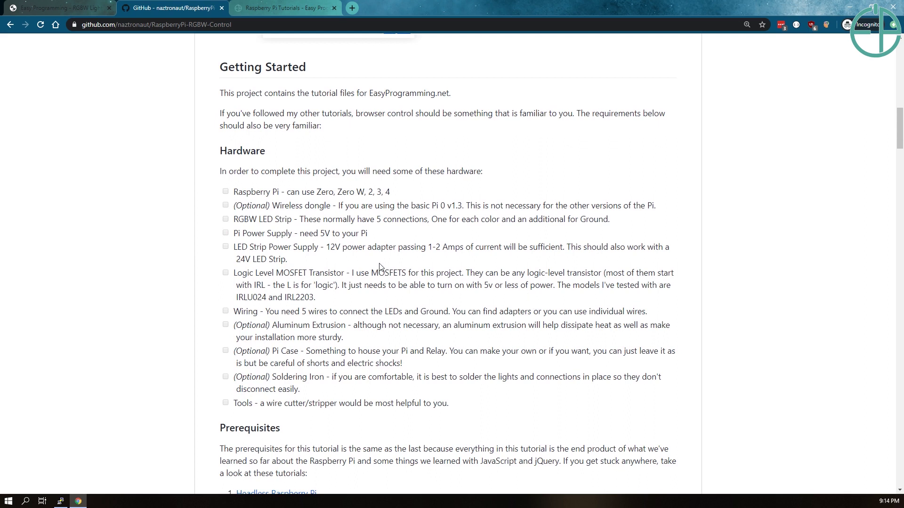
{"action": "scroll", "coordinate": [401, 252], "scroll_direction": "down", "scroll_amount": 2}
{"action": "scroll", "coordinate": [446, 275], "scroll_direction": "down", "scroll_amount": 3}
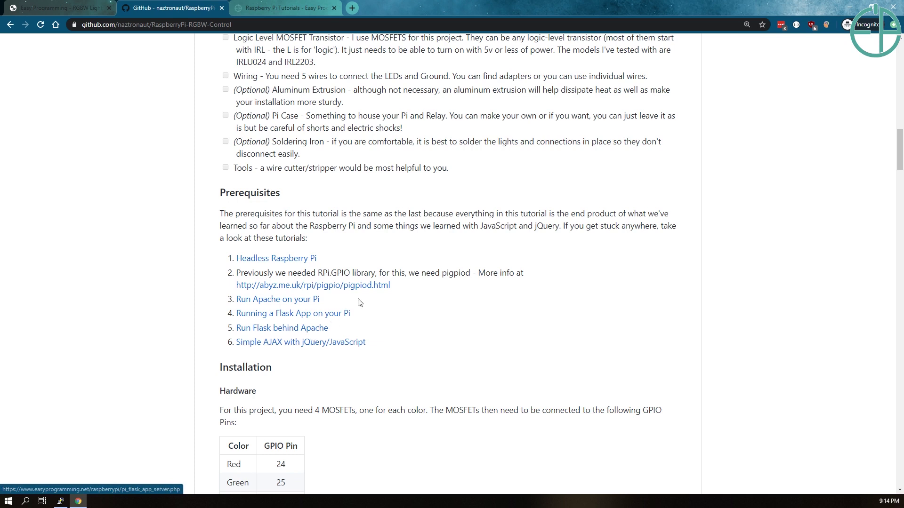
{"action": "left_click_drag", "start_coordinate": [391, 285], "coordinate": [232, 278]}
{"action": "left_click", "coordinate": [411, 295]}
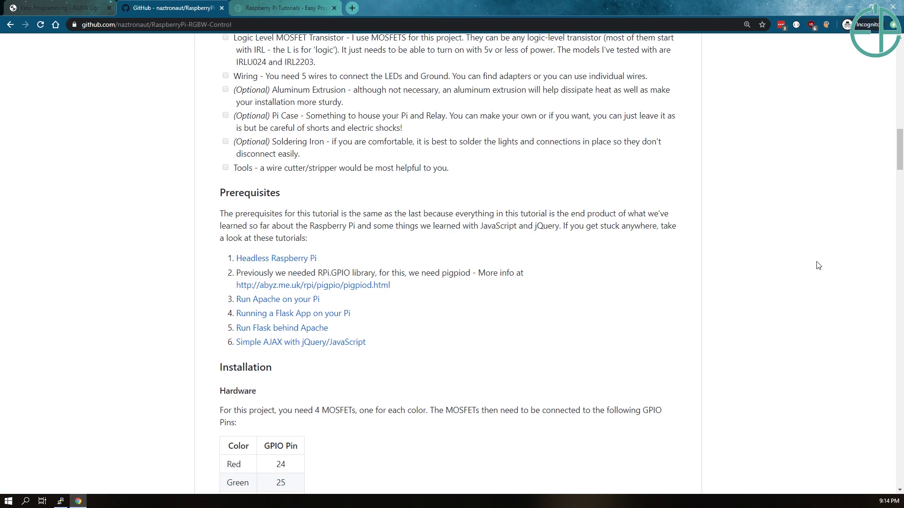
{"action": "scroll", "coordinate": [667, 256], "scroll_direction": "down", "scroll_amount": 1}
{"action": "scroll", "coordinate": [668, 255], "scroll_direction": "down", "scroll_amount": 3}
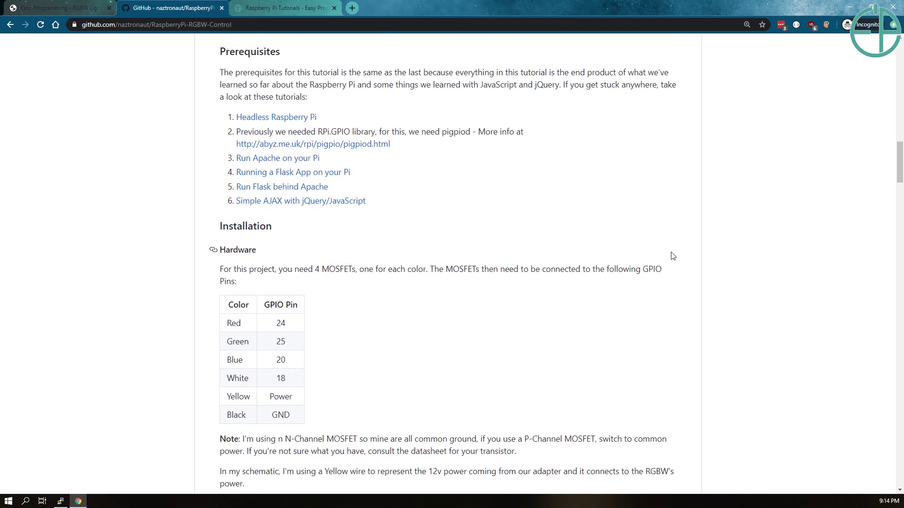
Highlight the MOSFET part numbers IRLU024 and IRL2203 in the README.
{"action": "scroll", "coordinate": [668, 257], "scroll_direction": "down", "scroll_amount": 2}
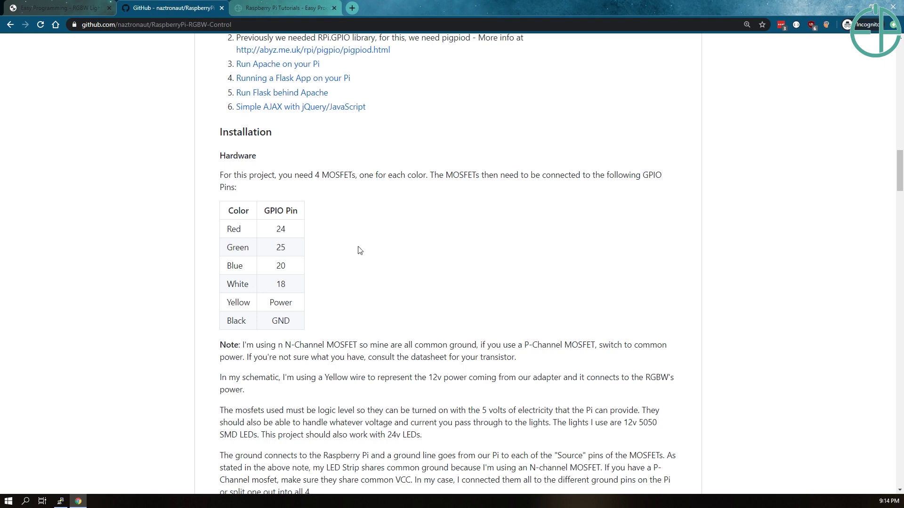
{"action": "scroll", "coordinate": [382, 297], "scroll_direction": "down", "scroll_amount": 2}
{"action": "scroll", "coordinate": [328, 294], "scroll_direction": "up", "scroll_amount": 8}
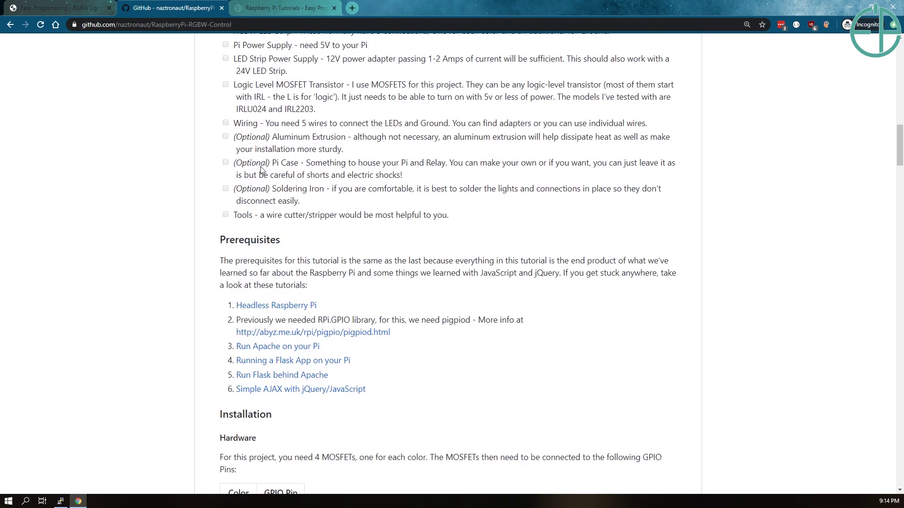
{"action": "double_click", "coordinate": [259, 109]}
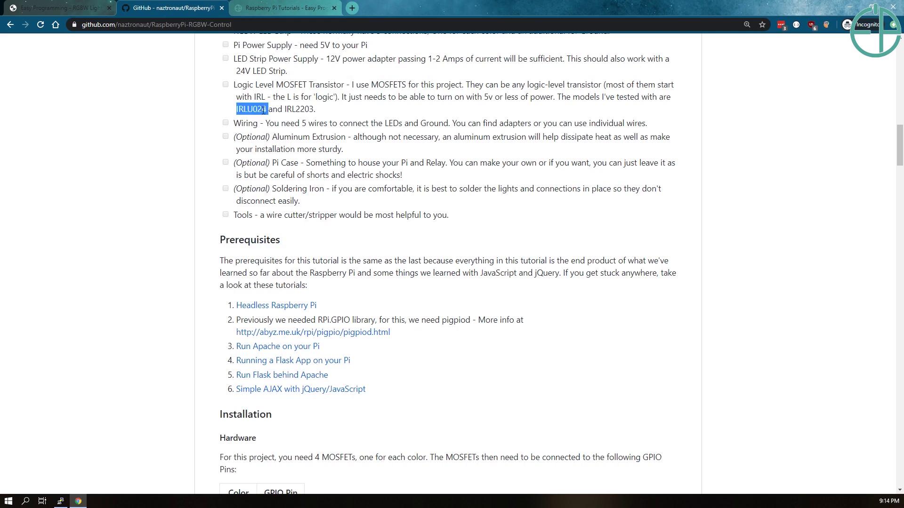
{"action": "double_click", "coordinate": [299, 110]}
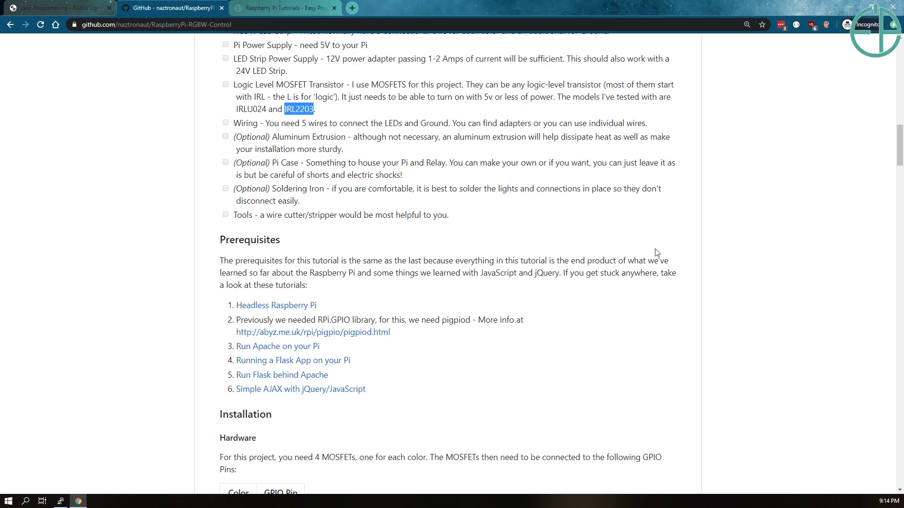
Scroll past the GPIO table to the Fritzing wiring diagram of Pi, MOSFETs and LED strip.
{"action": "scroll", "coordinate": [659, 252], "scroll_direction": "down", "scroll_amount": 6}
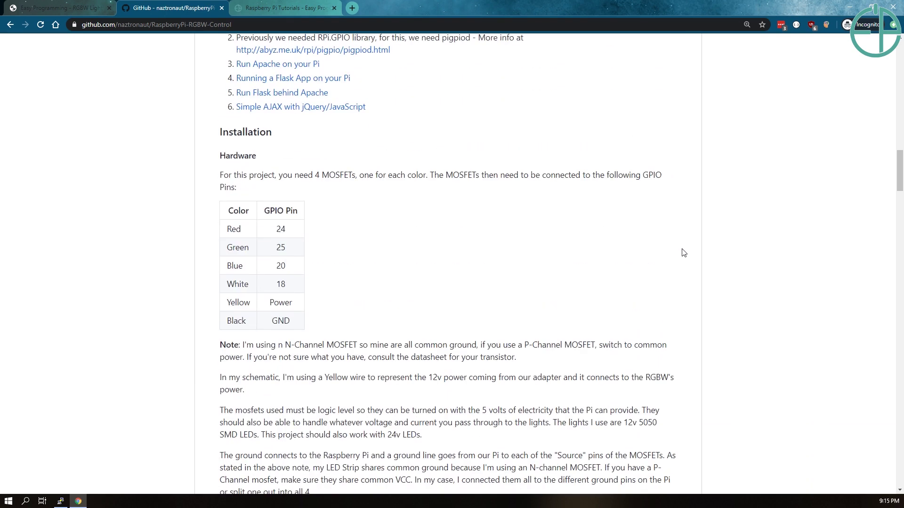
{"action": "scroll", "coordinate": [682, 254], "scroll_direction": "down", "scroll_amount": 5}
{"action": "scroll", "coordinate": [622, 274], "scroll_direction": "down", "scroll_amount": 5}
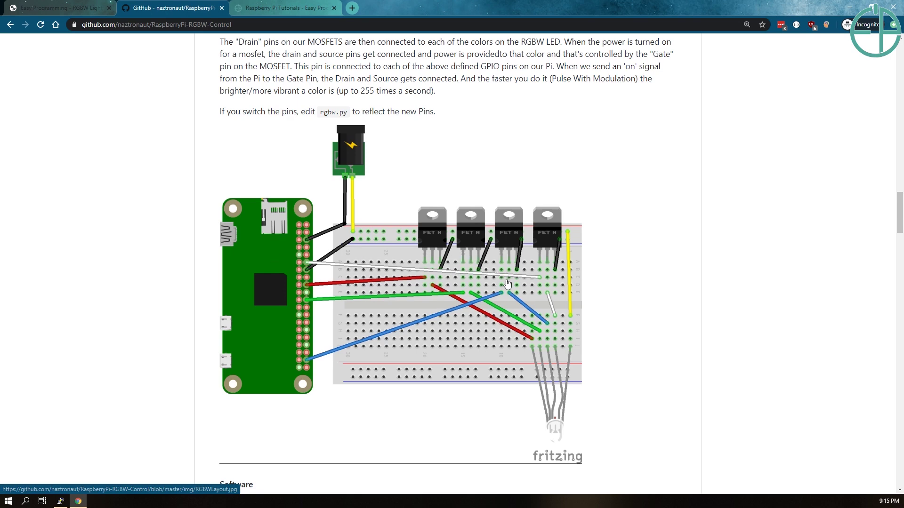
Scroll through the README's Software and The Stack sections.
{"action": "scroll", "coordinate": [394, 350], "scroll_direction": "down", "scroll_amount": 5}
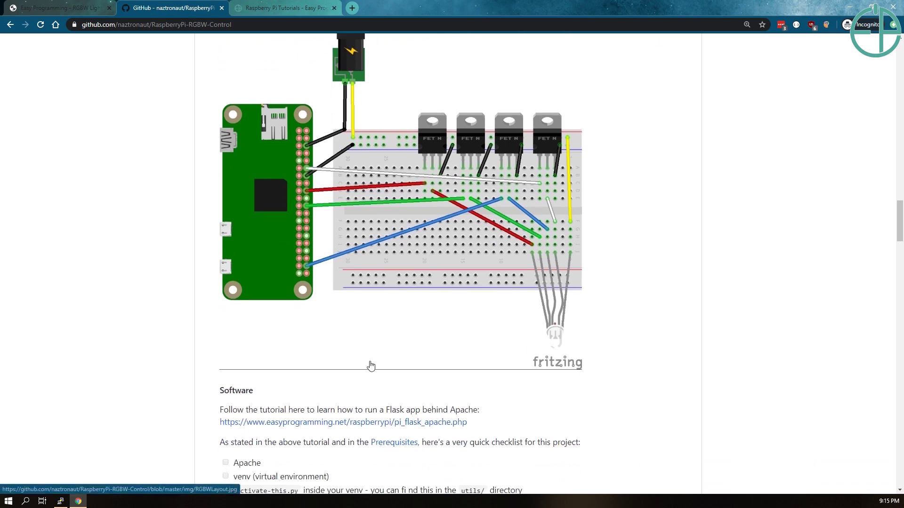
{"action": "scroll", "coordinate": [395, 349], "scroll_direction": "down", "scroll_amount": 2}
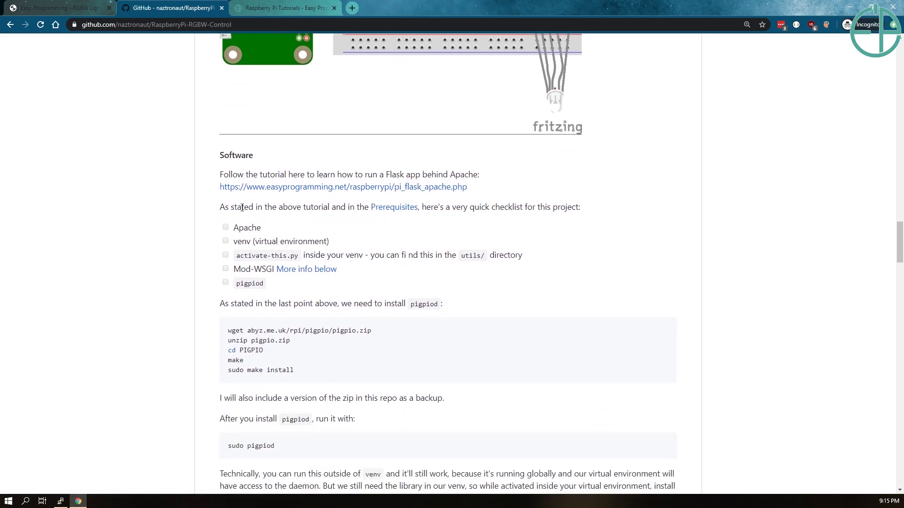
{"action": "scroll", "coordinate": [317, 226], "scroll_direction": "down", "scroll_amount": 2}
{"action": "left_click_drag", "start_coordinate": [304, 280], "coordinate": [226, 237]}
{"action": "scroll", "coordinate": [369, 269], "scroll_direction": "down", "scroll_amount": 4}
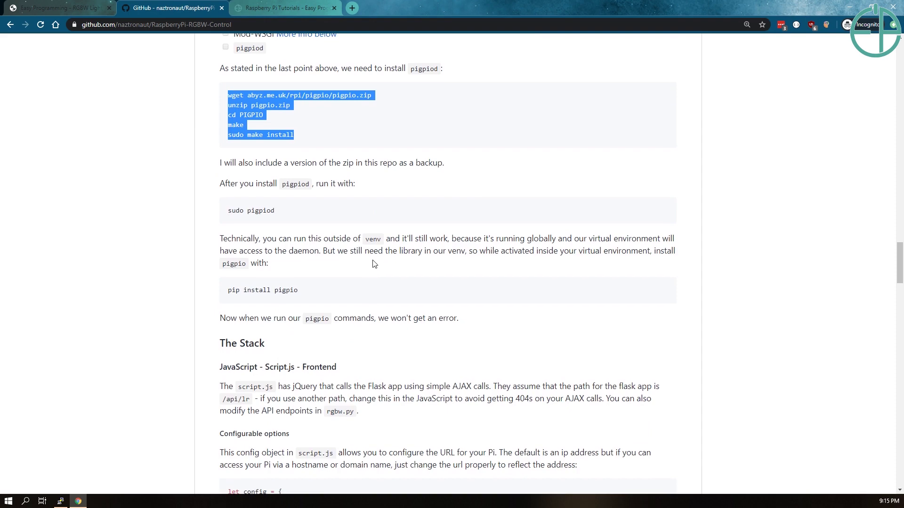
{"action": "scroll", "coordinate": [390, 298], "scroll_direction": "down", "scroll_amount": 3}
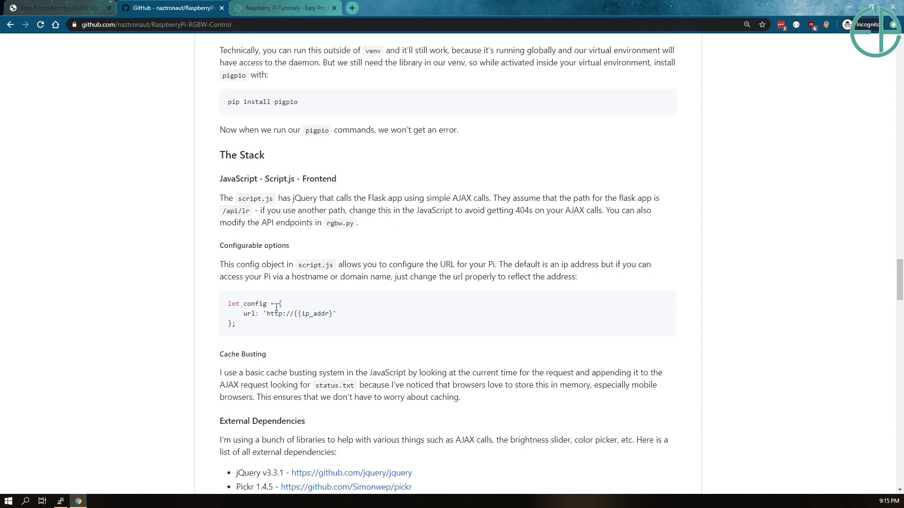
Select the config URL and its ip_addr placeholder, then move down to API endpoints.
{"action": "left_click_drag", "start_coordinate": [268, 316], "coordinate": [333, 312]}
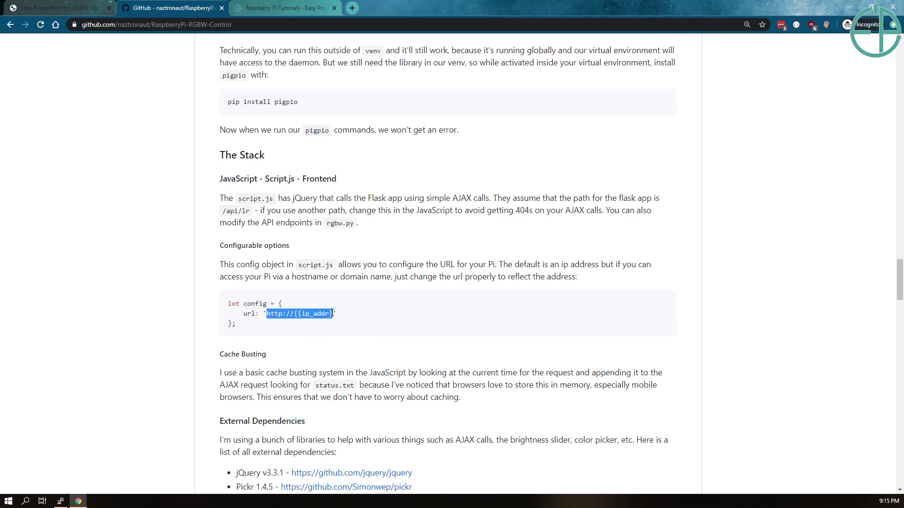
{"action": "double_click", "coordinate": [317, 315]}
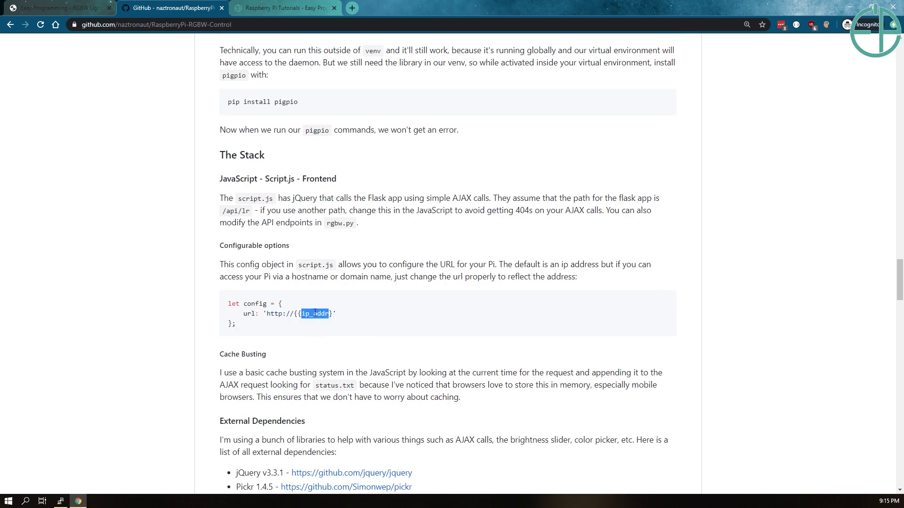
{"action": "left_click_drag", "start_coordinate": [901, 273], "coordinate": [901, 361]}
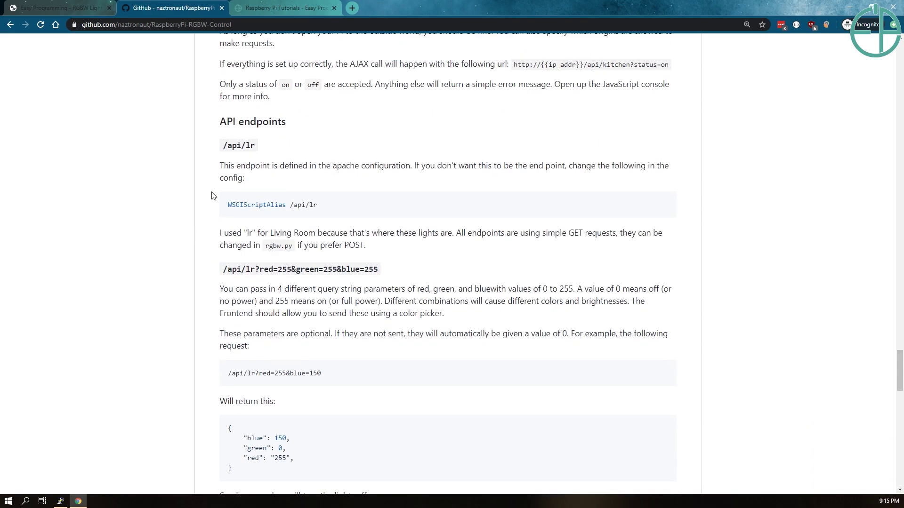
In PuTTY, list the rgbw folder and print rgb.json (red, green, blue all 0), then return to Chrome.
{"action": "left_click", "coordinate": [66, 503]}
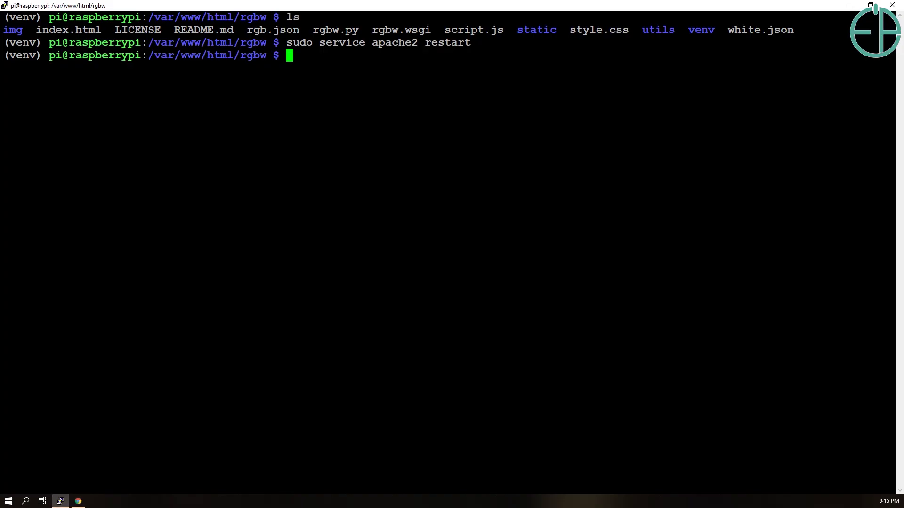
{"action": "type", "text": "ls"}
{"action": "key", "text": "Return"}
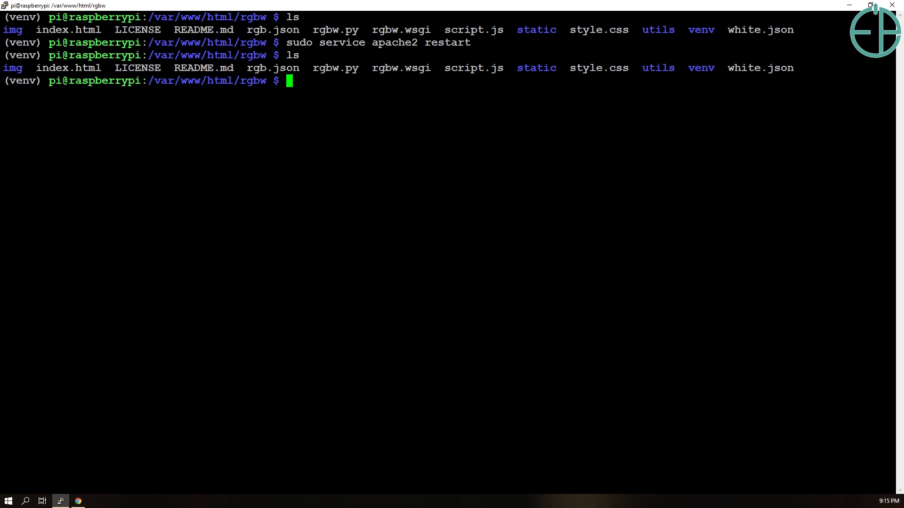
{"action": "type", "text": "cat rgb.json"}
{"action": "key", "text": "Return"}
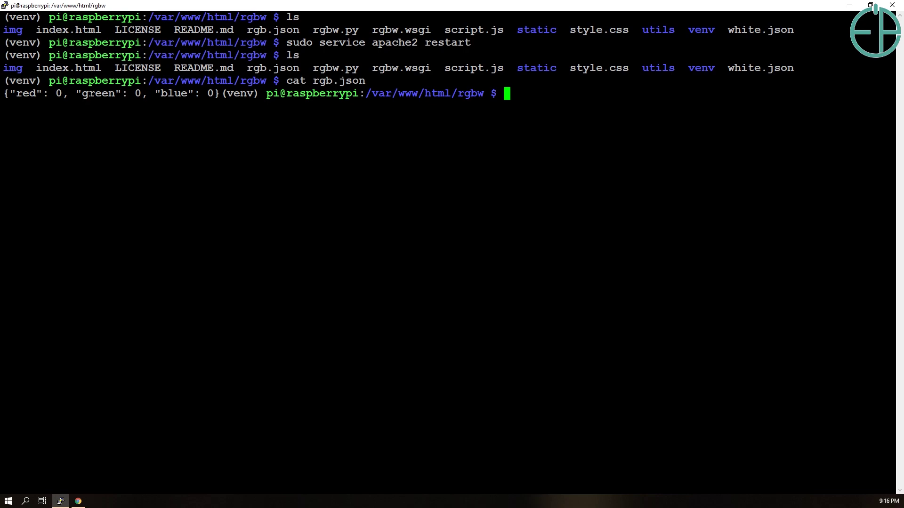
{"action": "left_click", "coordinate": [79, 502]}
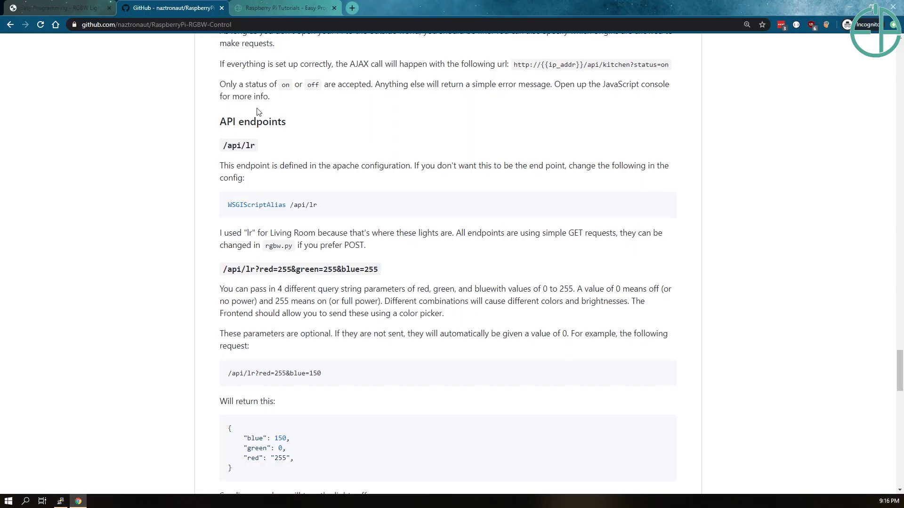
In the RGBW Lights app, set white brightness to 50%, then 25%, and reload the page.
{"action": "left_click", "coordinate": [64, 8]}
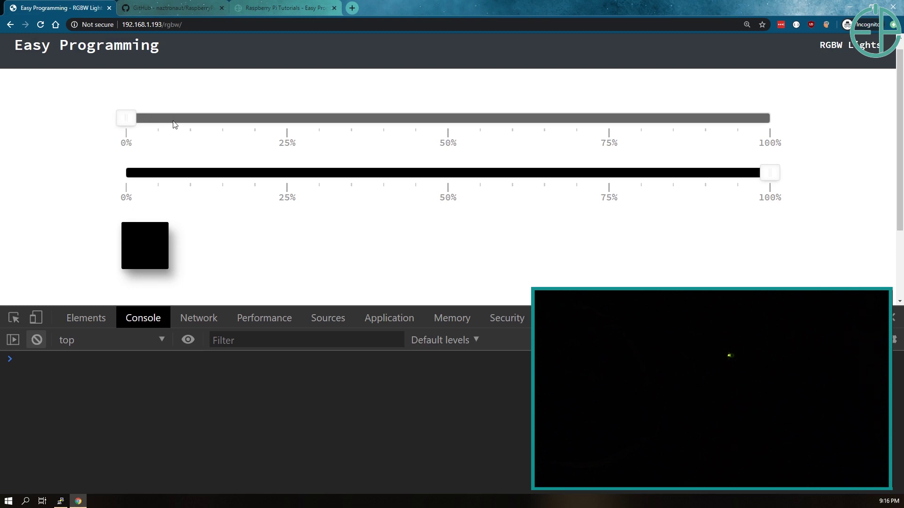
{"action": "scroll", "coordinate": [137, 135], "scroll_direction": "up", "scroll_amount": 1}
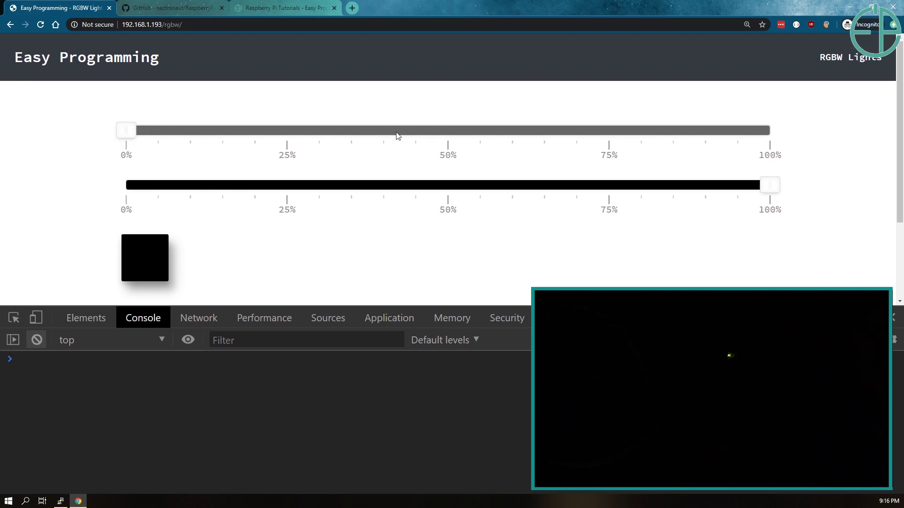
{"action": "left_click", "coordinate": [446, 135]}
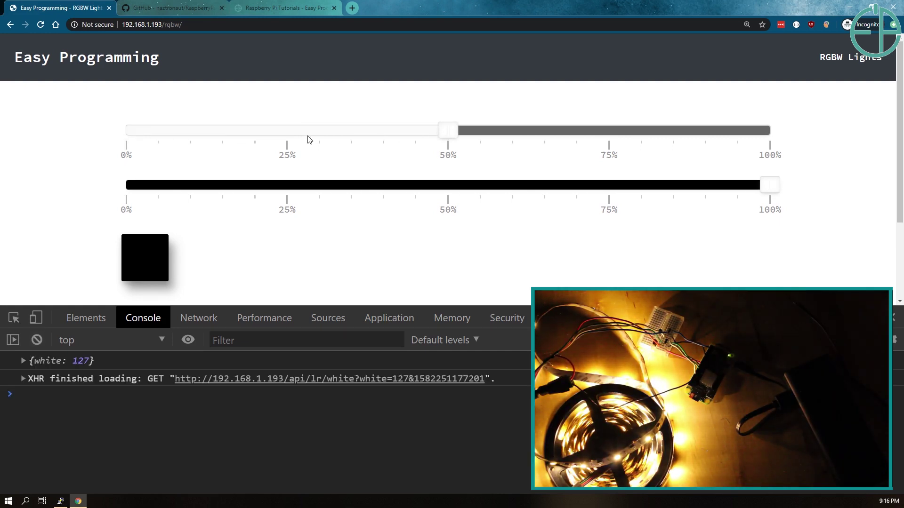
{"action": "left_click", "coordinate": [293, 129]}
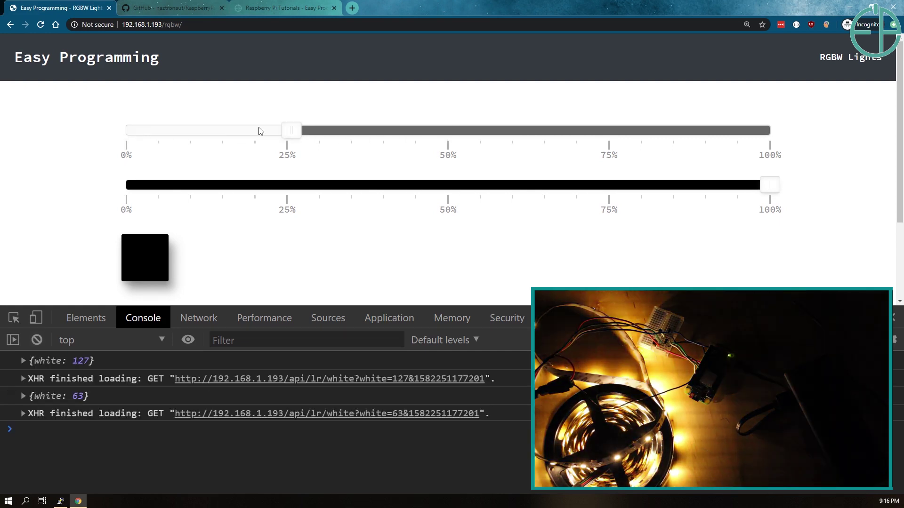
{"action": "left_click", "coordinate": [42, 25]}
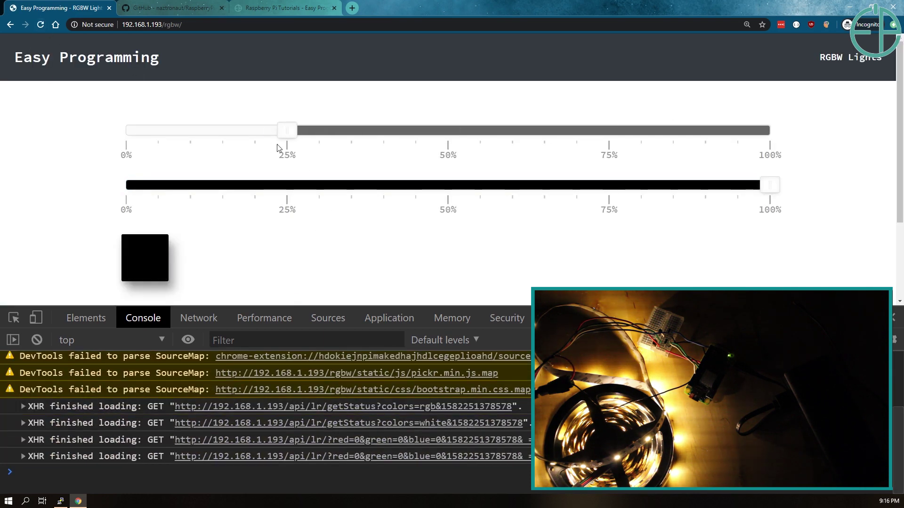
Print white.json in PuTTY twice to confirm the stored value 191, then return to the light page.
{"action": "left_click", "coordinate": [60, 501]}
{"action": "type", "text": "cat white.json"}
{"action": "key", "text": "Return"}
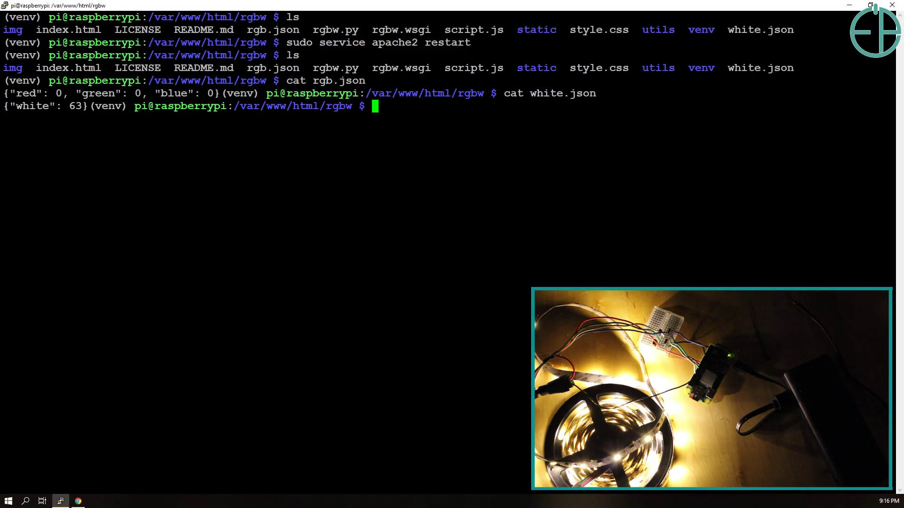
{"action": "key", "text": "Up"}
{"action": "key", "text": "Return"}
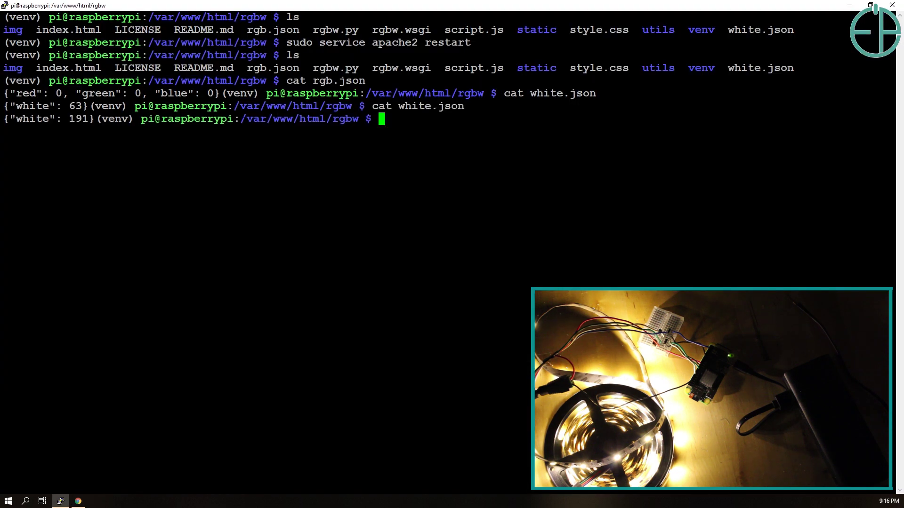
{"action": "double_click", "coordinate": [81, 119]}
{"action": "key", "text": "alt+Tab"}
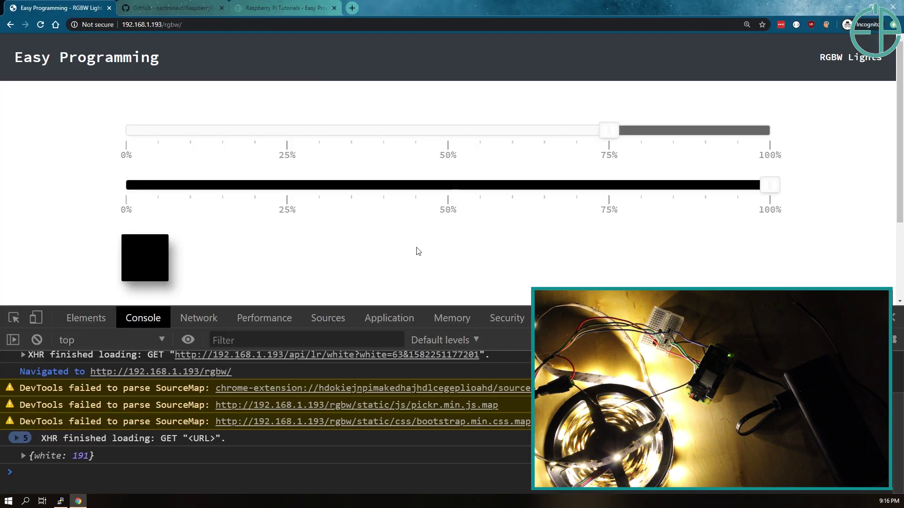
{"action": "left_click", "coordinate": [158, 250]}
Set the strip colour to red and turn the white light down to 0%.
{"action": "scroll", "coordinate": [141, 226], "scroll_direction": "down", "scroll_amount": 2}
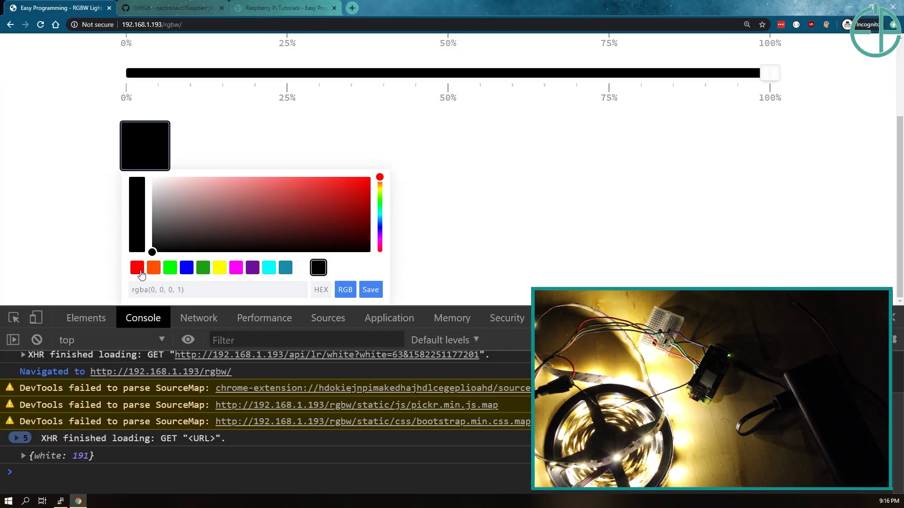
{"action": "left_click", "coordinate": [137, 267]}
{"action": "scroll", "coordinate": [128, 117], "scroll_direction": "up", "scroll_amount": 2}
{"action": "left_click", "coordinate": [127, 114]}
{"action": "scroll", "coordinate": [147, 161], "scroll_direction": "down", "scroll_amount": 2}
{"action": "left_click", "coordinate": [145, 145]}
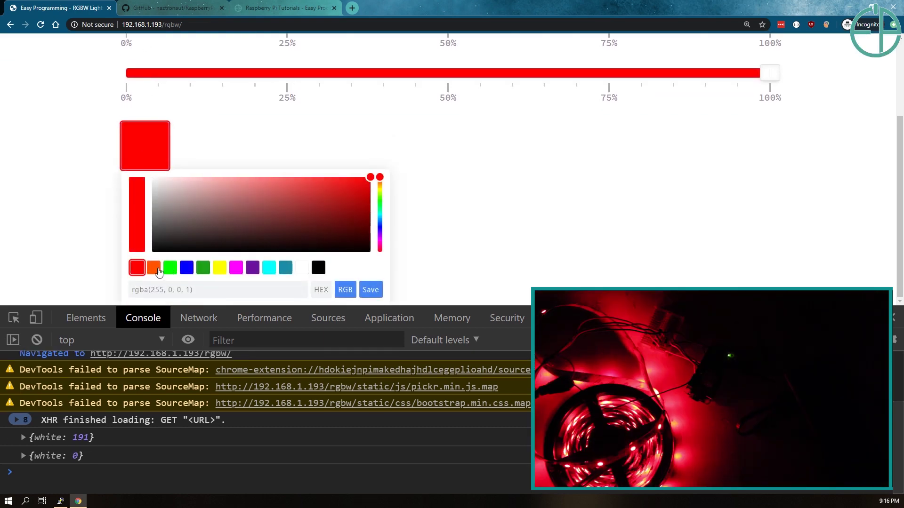
Try orange, blue, green, cyan and teal swatches, then save a muted green, rgba(87, 125, 75, 1).
{"action": "left_click", "coordinate": [157, 269]}
{"action": "left_click", "coordinate": [187, 268]}
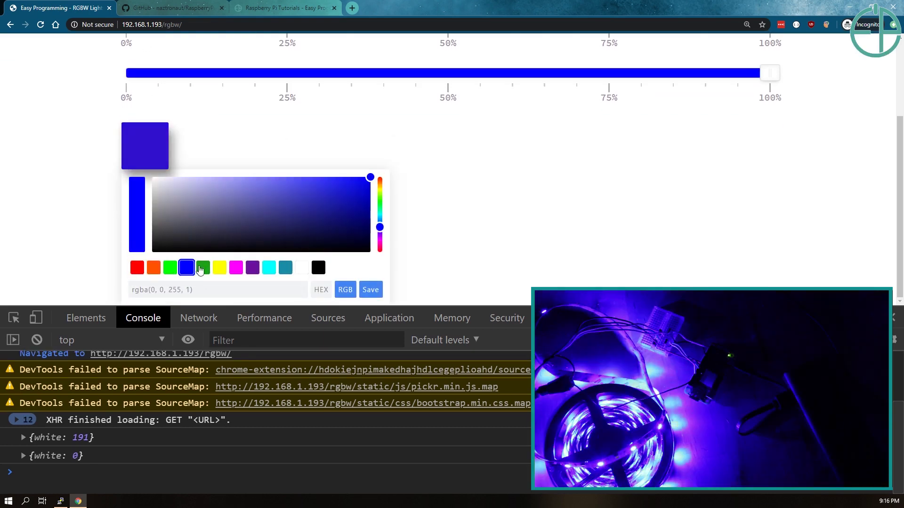
{"action": "left_click", "coordinate": [170, 268]}
{"action": "left_click", "coordinate": [269, 268]}
{"action": "left_click", "coordinate": [286, 268]}
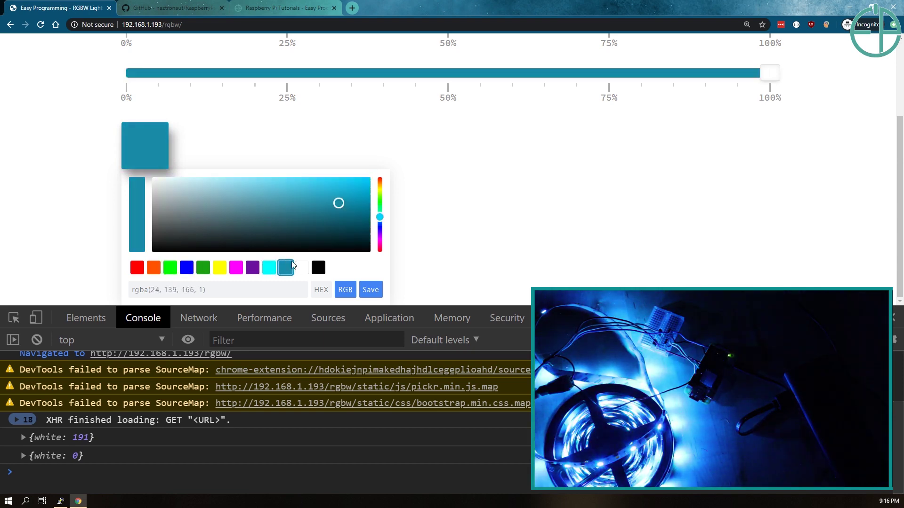
{"action": "left_click_drag", "start_coordinate": [380, 217], "coordinate": [380, 198]}
{"action": "left_click", "coordinate": [301, 215]}
{"action": "left_click", "coordinate": [239, 215]}
{"action": "left_click", "coordinate": [370, 290]}
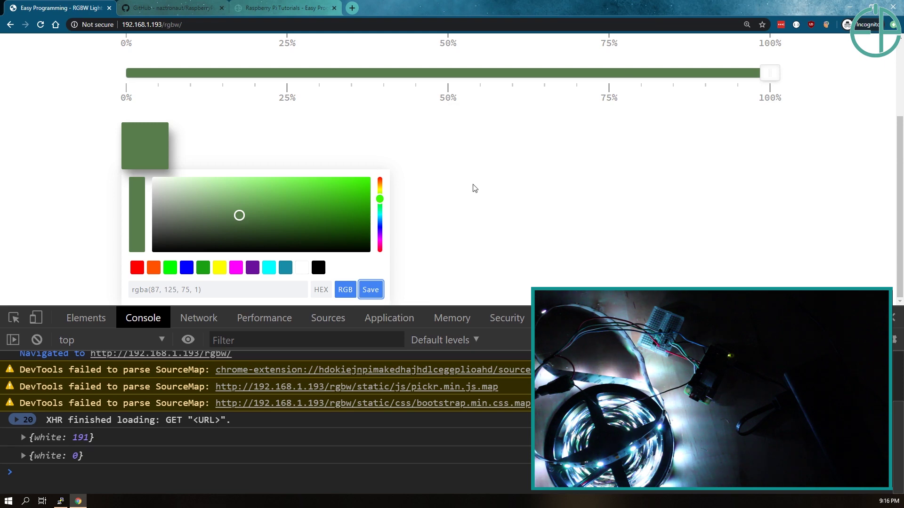
Expand the grouped /api/lr XHR requests in the console, check PuTTY, then return to the GitHub README.
{"action": "left_click", "coordinate": [27, 420]}
{"action": "scroll", "coordinate": [165, 414], "scroll_direction": "down", "scroll_amount": 5}
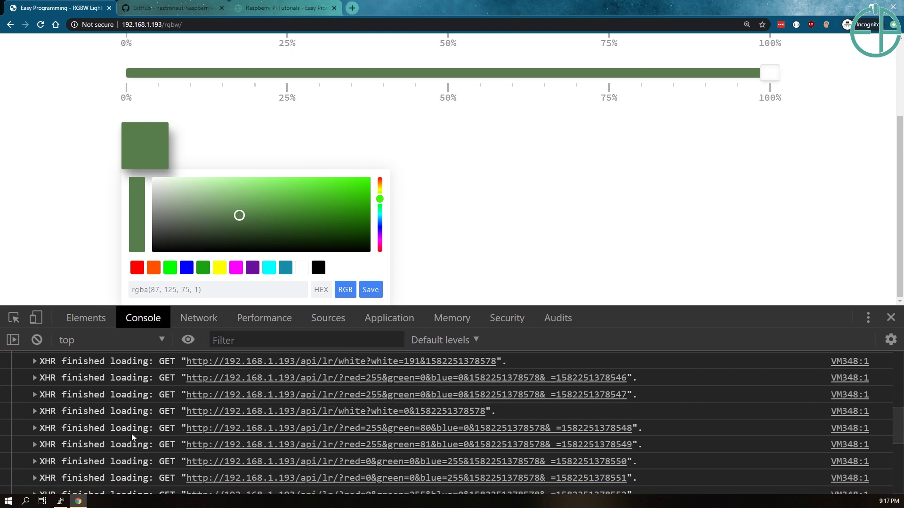
{"action": "left_click", "coordinate": [60, 501]}
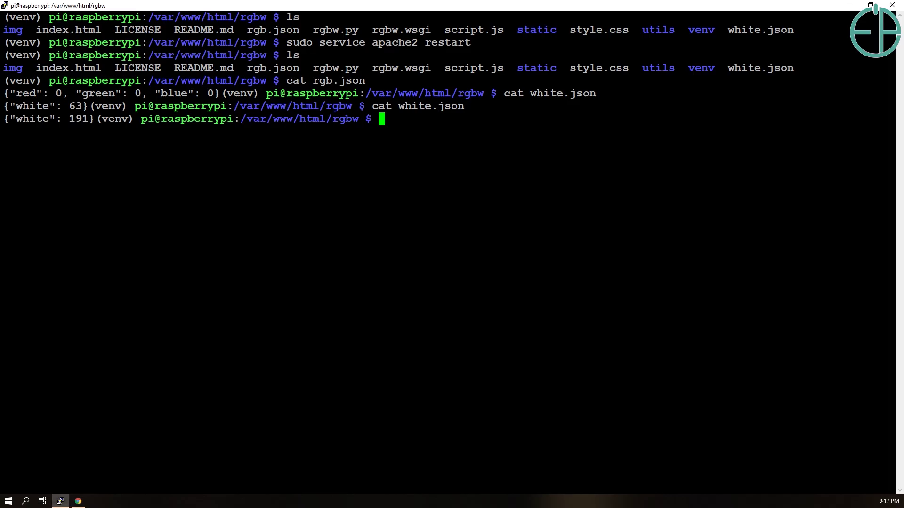
{"action": "key", "text": "alt+Tab"}
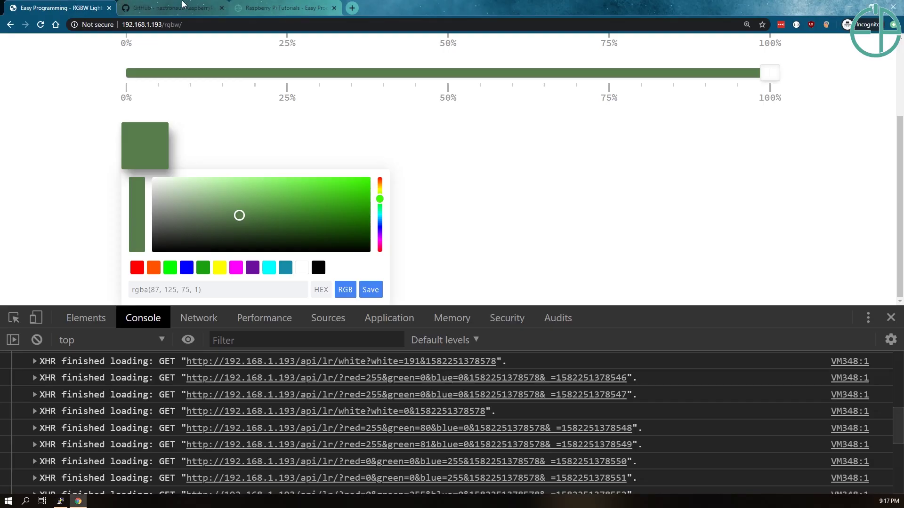
{"action": "key", "text": "ctrl+Tab"}
{"action": "scroll", "coordinate": [311, 198], "scroll_direction": "up", "scroll_amount": 9}
Open utils/apache-led.conf, highlight /api/lr on line 4, then set white to 0% in the app.
{"action": "scroll", "coordinate": [311, 198], "scroll_direction": "up", "scroll_amount": 20}
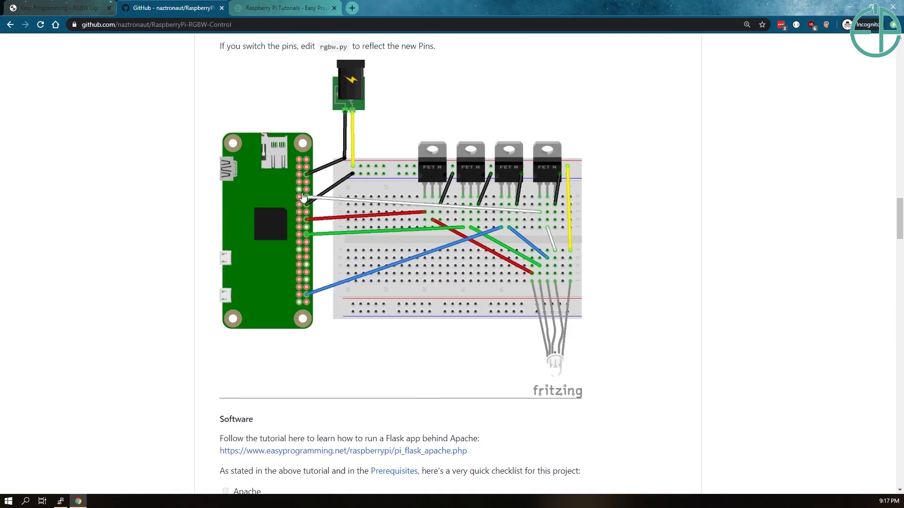
{"action": "scroll", "coordinate": [303, 196], "scroll_direction": "up", "scroll_amount": 5}
{"action": "left_click", "coordinate": [179, 178]}
{"action": "left_click", "coordinate": [238, 223]}
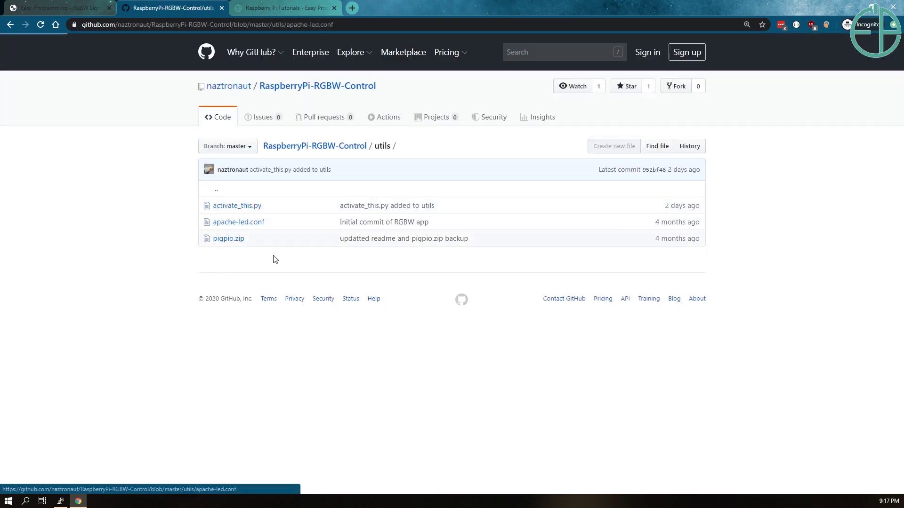
{"action": "left_click_drag", "start_coordinate": [339, 267], "coordinate": [312, 267]}
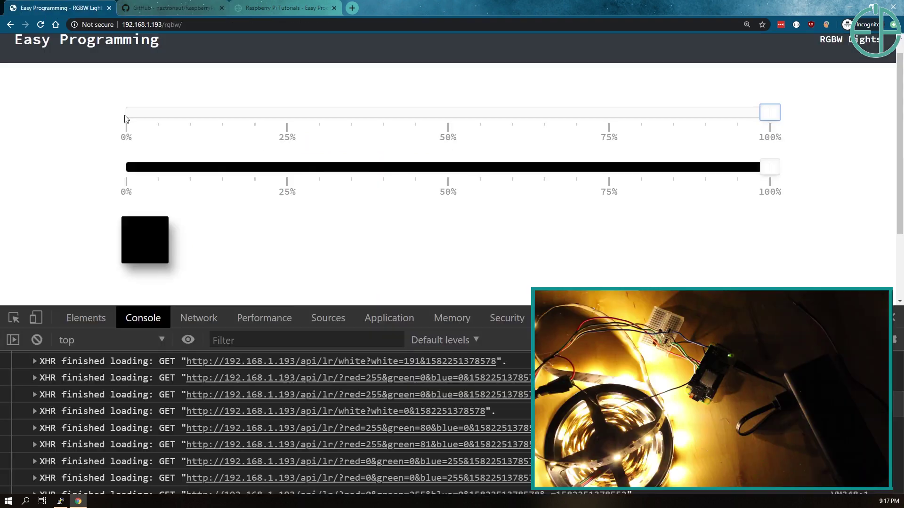
{"action": "left_click", "coordinate": [126, 113]}
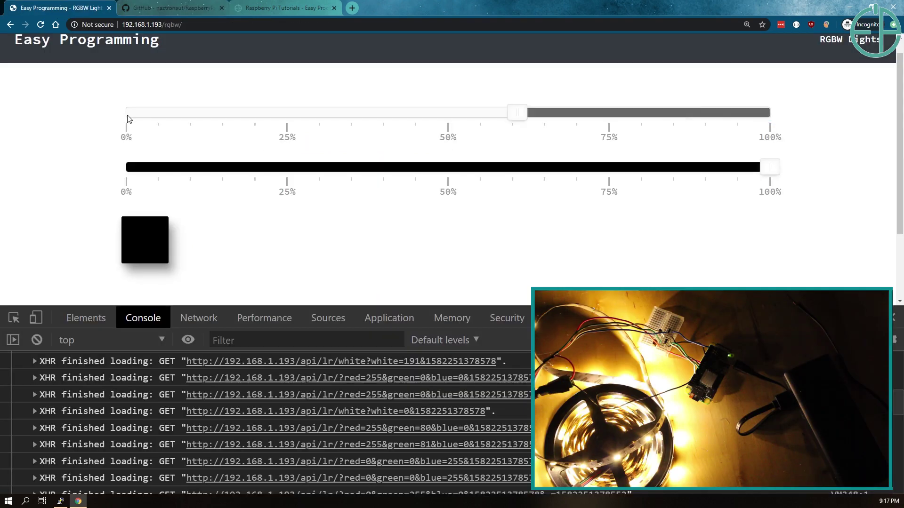
Try red, black and orange strip colours, then reload the light control page.
{"action": "left_click", "coordinate": [141, 226]}
{"action": "scroll", "coordinate": [141, 236], "scroll_direction": "down", "scroll_amount": 2}
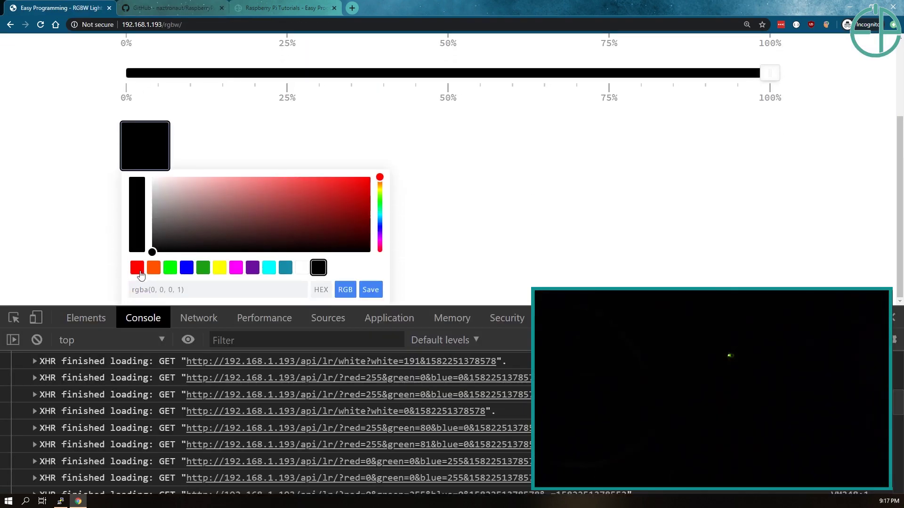
{"action": "left_click", "coordinate": [137, 268]}
{"action": "left_click", "coordinate": [153, 252]}
{"action": "left_click", "coordinate": [143, 125]}
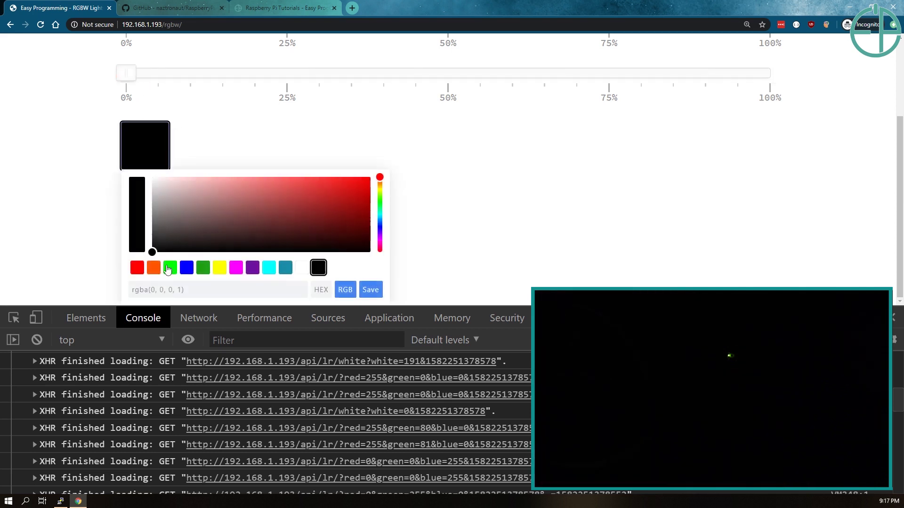
{"action": "left_click", "coordinate": [153, 268]}
{"action": "key", "text": "F5"}
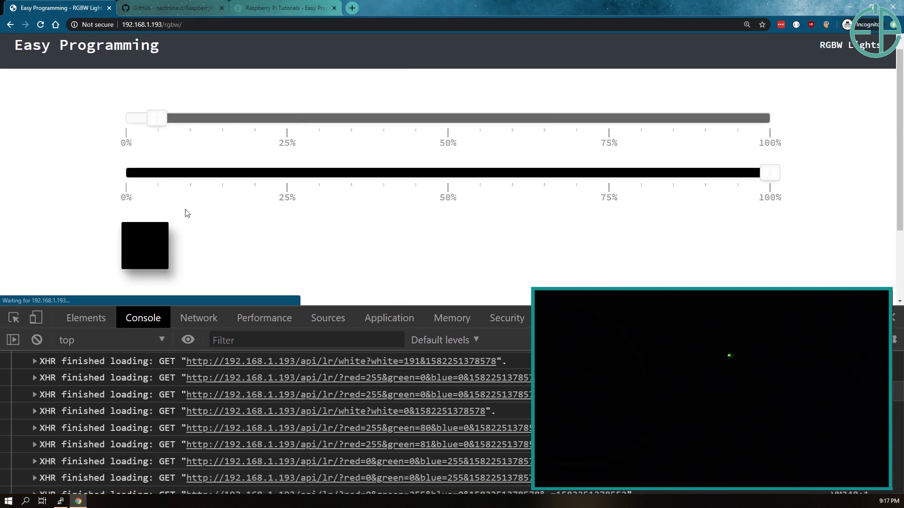
Choose orange again, dim it to 50%, and reload to confirm the colour is remembered.
{"action": "left_click", "coordinate": [142, 242]}
{"action": "scroll", "coordinate": [86, 215], "scroll_direction": "down", "scroll_amount": 2}
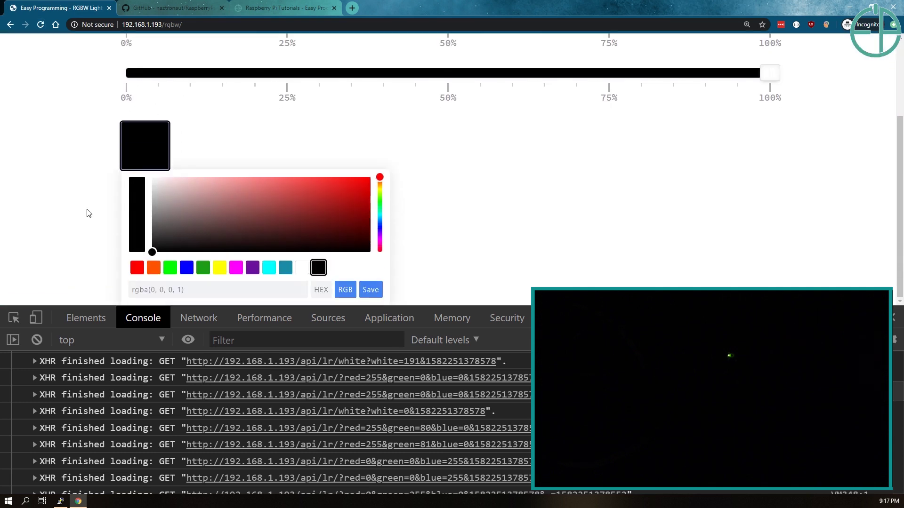
{"action": "left_click", "coordinate": [160, 273]}
{"action": "scroll", "coordinate": [367, 129], "scroll_direction": "up", "scroll_amount": 2}
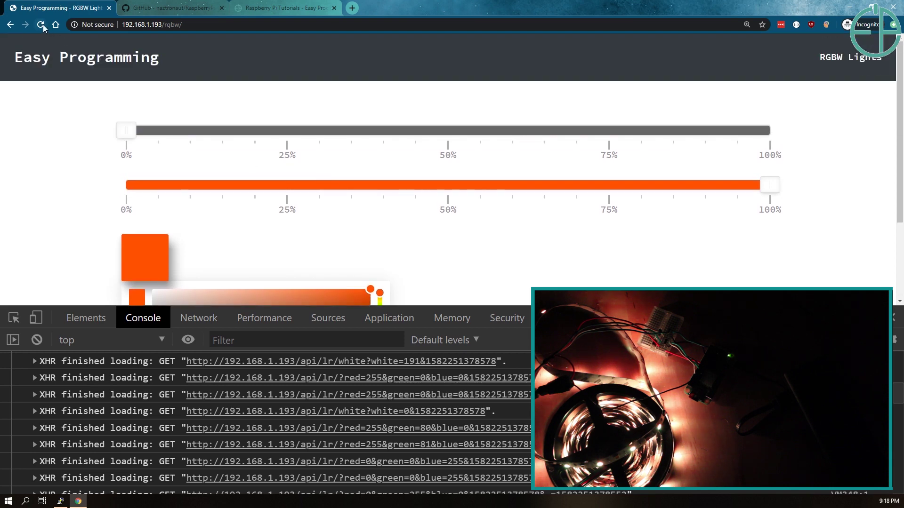
{"action": "left_click", "coordinate": [458, 184]}
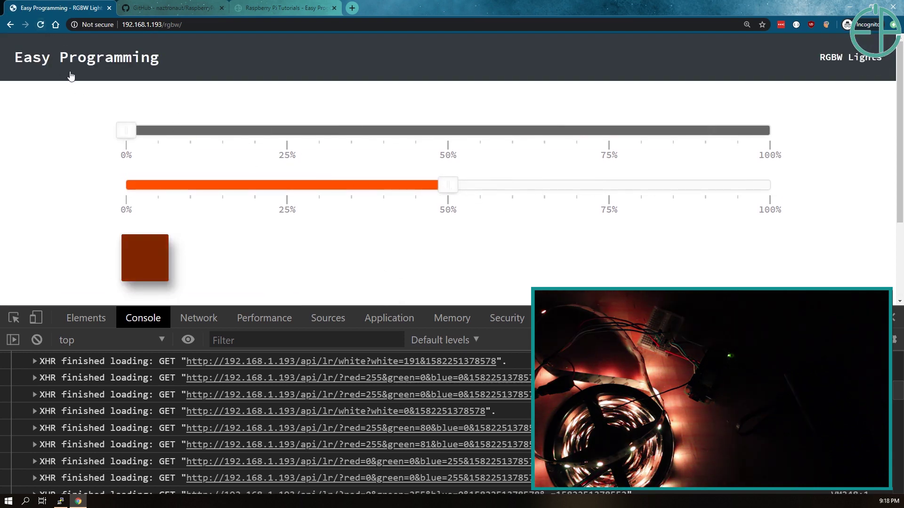
{"action": "left_click", "coordinate": [40, 25]}
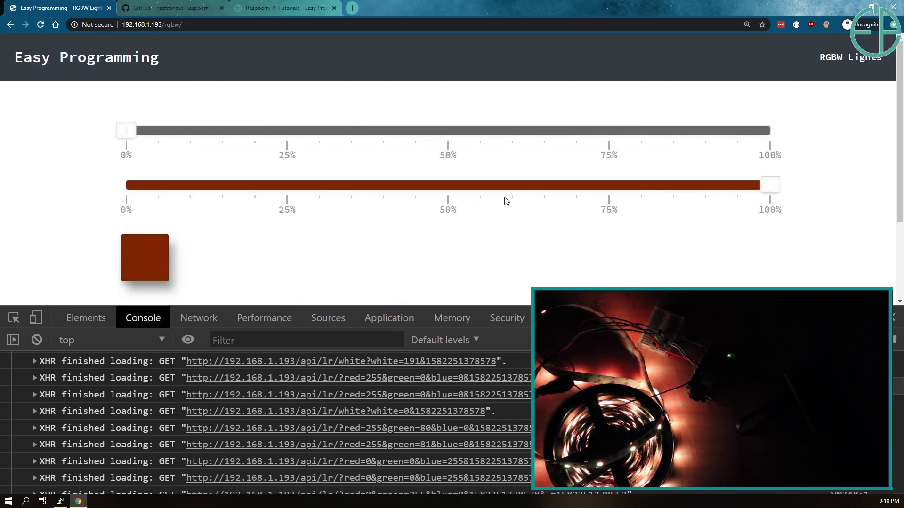
{"action": "scroll", "coordinate": [263, 260], "scroll_direction": "down", "scroll_amount": 2}
{"action": "scroll", "coordinate": [254, 212], "scroll_direction": "up", "scroll_amount": 2}
Visit the Raspberry Pi Tutorials tab, then return to the RaspberryPi-RGBW-Control repository's file list and README.
{"action": "left_click", "coordinate": [287, 8]}
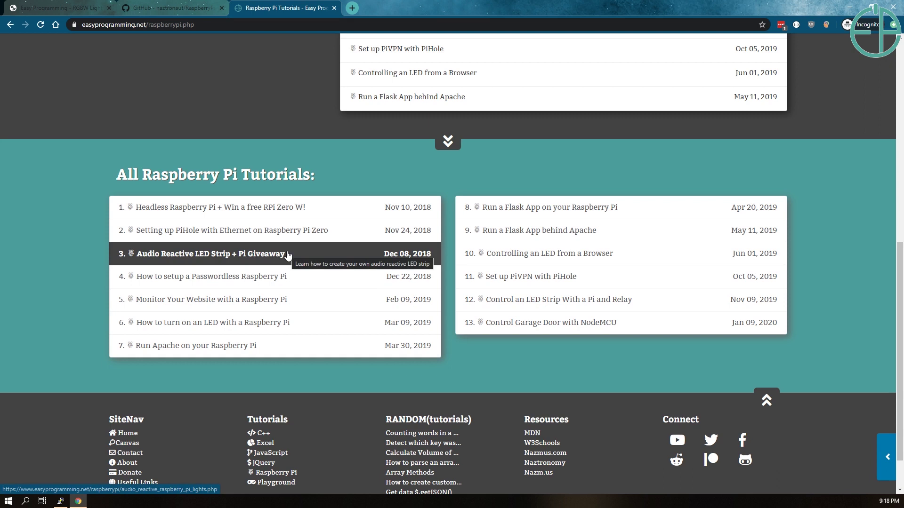
{"action": "left_click", "coordinate": [157, 7]}
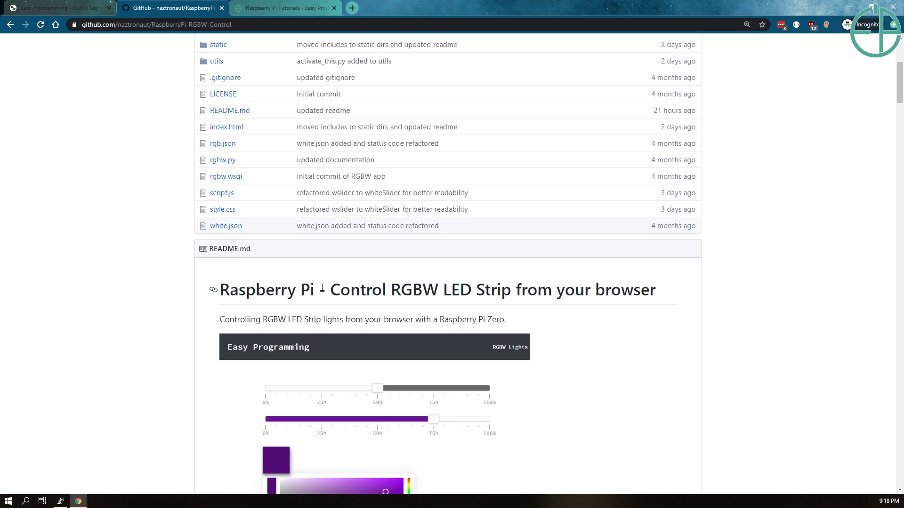
{"action": "scroll", "coordinate": [667, 184], "scroll_direction": "up", "scroll_amount": 1}
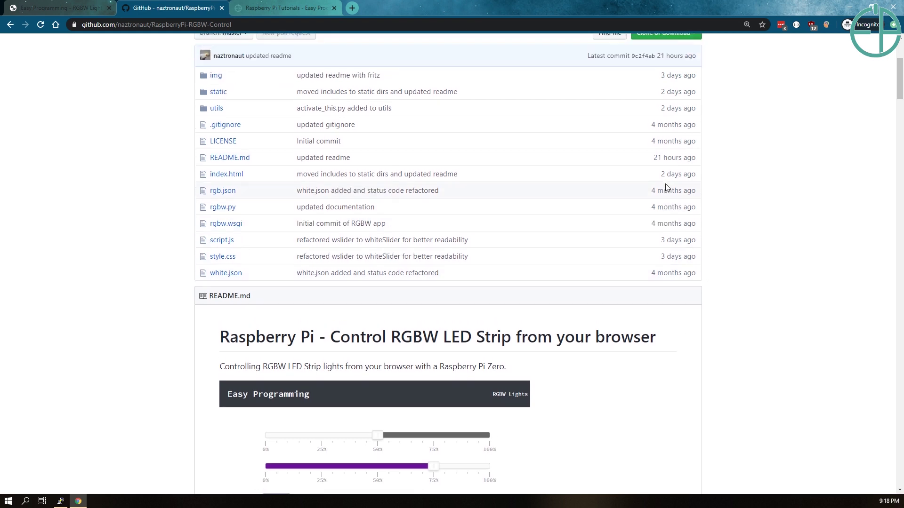
{"action": "scroll", "coordinate": [657, 191], "scroll_direction": "up", "scroll_amount": 2}
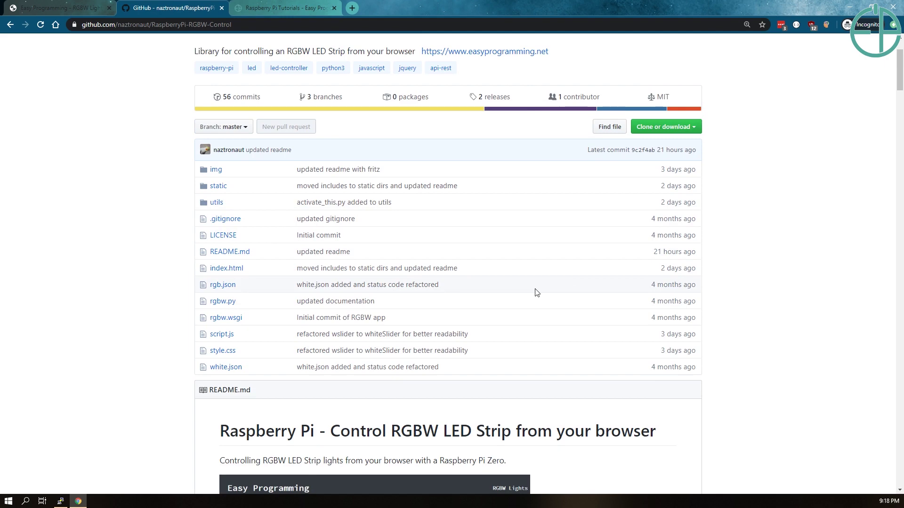
{"action": "scroll", "coordinate": [304, 284], "scroll_direction": "down", "scroll_amount": 2}
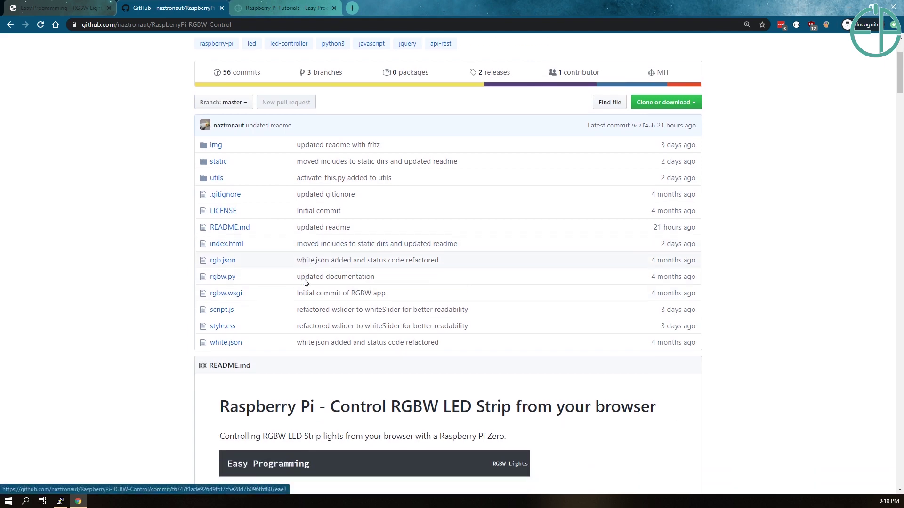